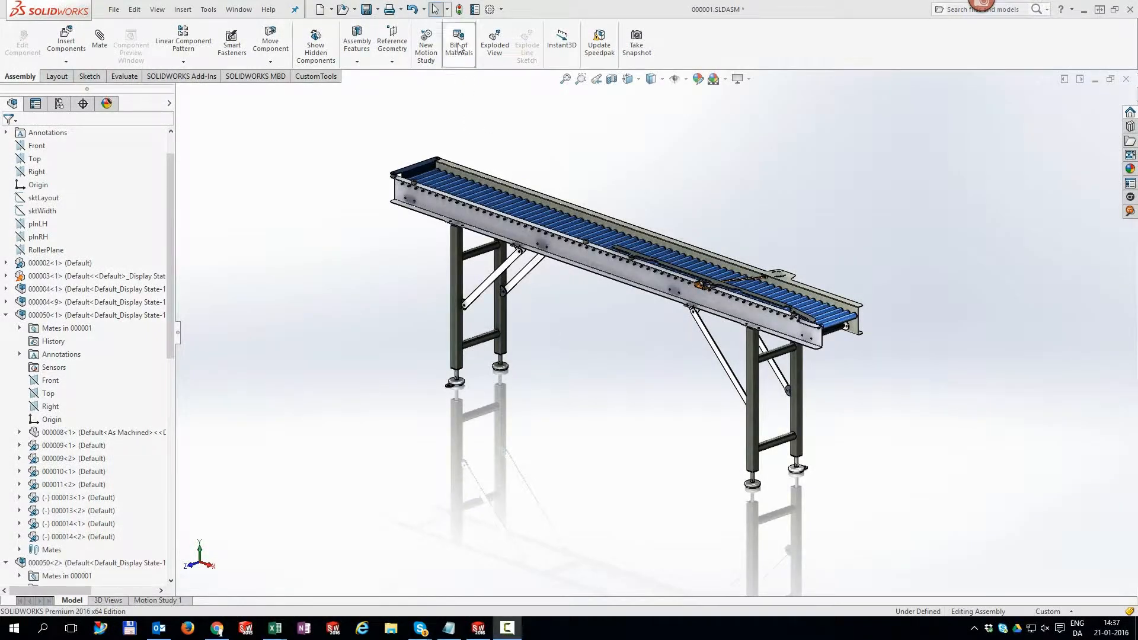
# - Insert an indented bill of materials beside the assembly and save it as the BOMEXPORT template
pyautogui.click(460, 42)
pyautogui.click(9, 136)
pyautogui.click(380, 270)
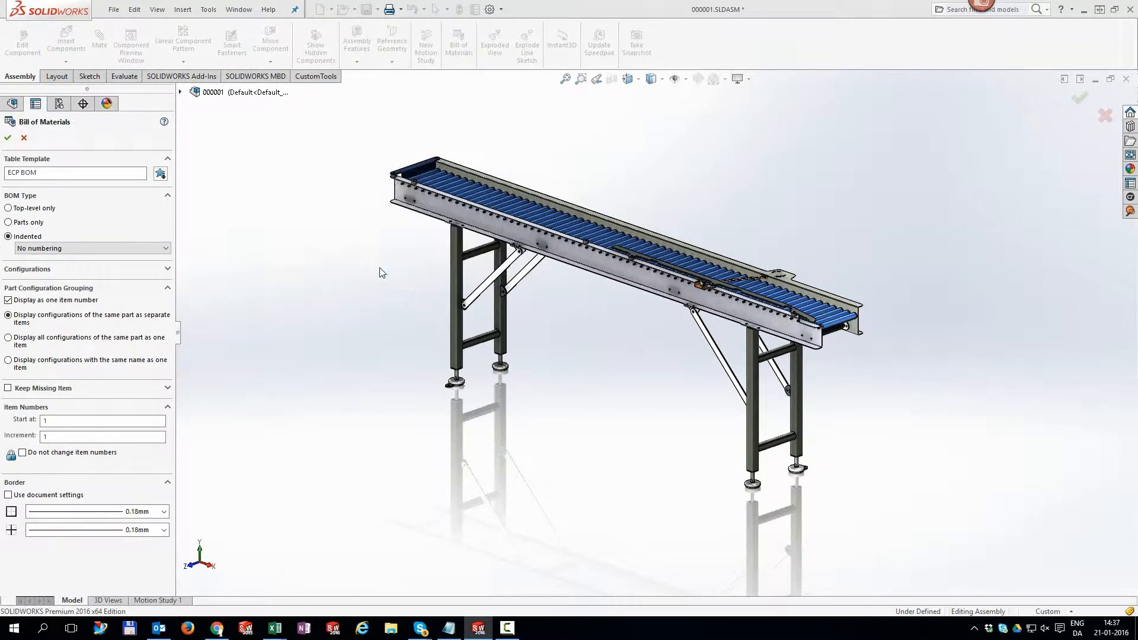
pyautogui.rightClick(273, 248)
pyautogui.click(323, 497)
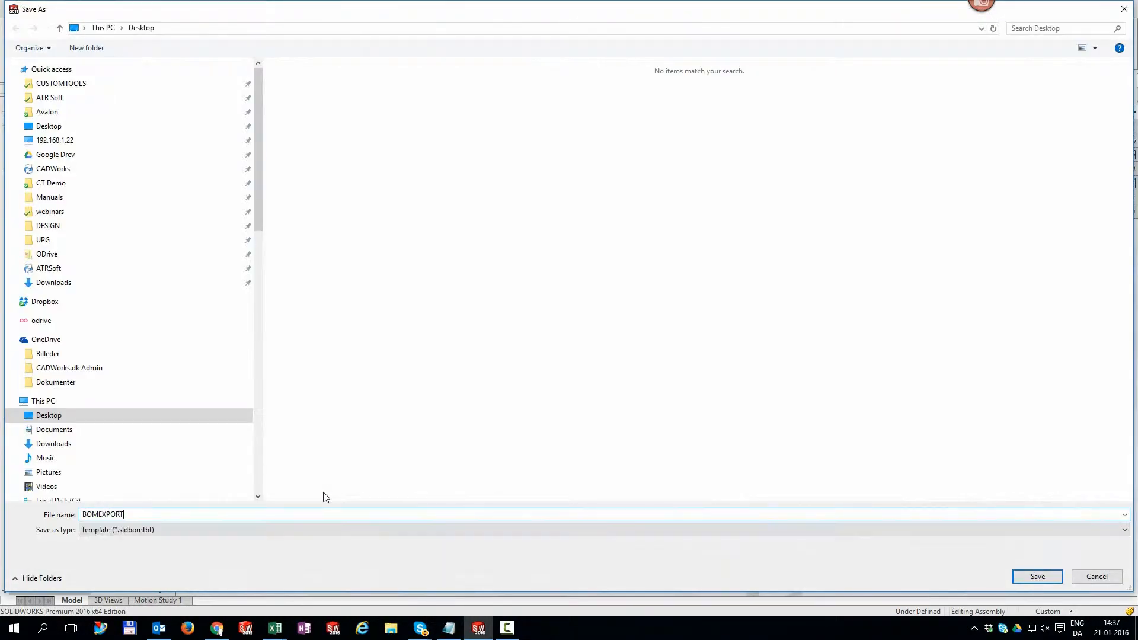
pyautogui.click(1037, 576)
# - Bring the BOM.xlsx workbook forward to review it, then close it
pyautogui.press('super+Tab')
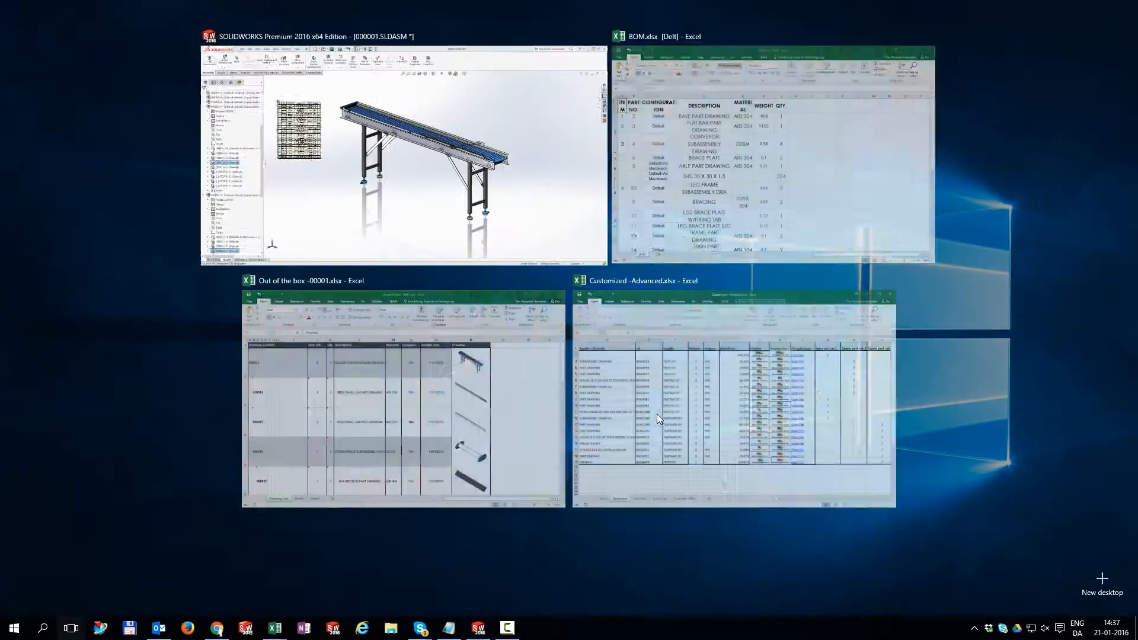
pyautogui.click(648, 191)
pyautogui.scroll(-5, 605, 290)
pyautogui.scroll(-3, 604, 291)
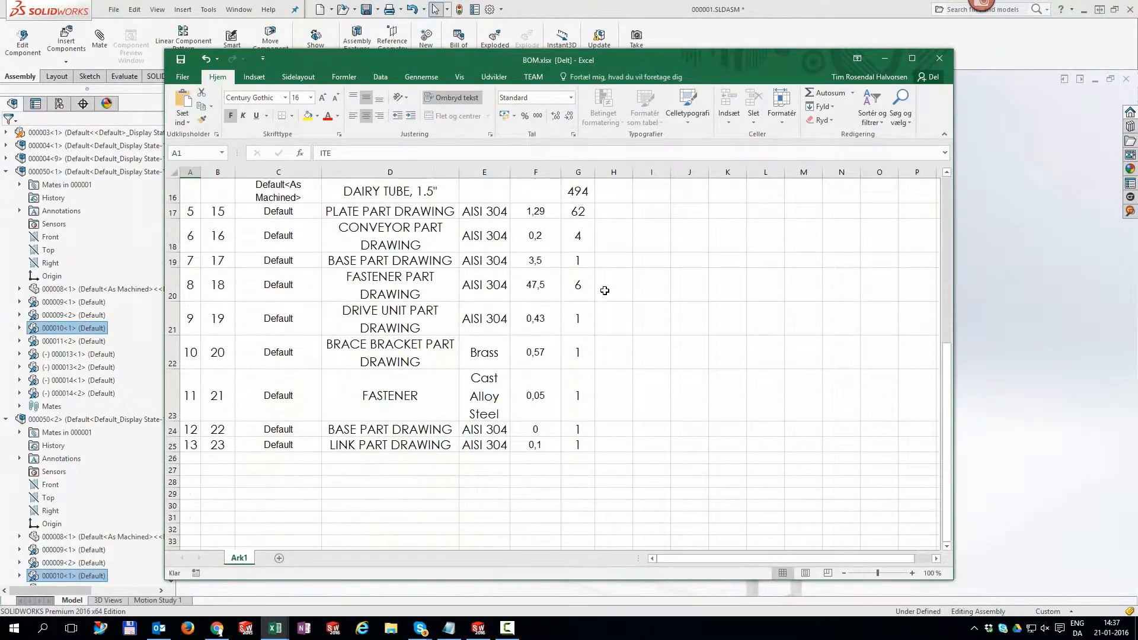
pyautogui.click(938, 59)
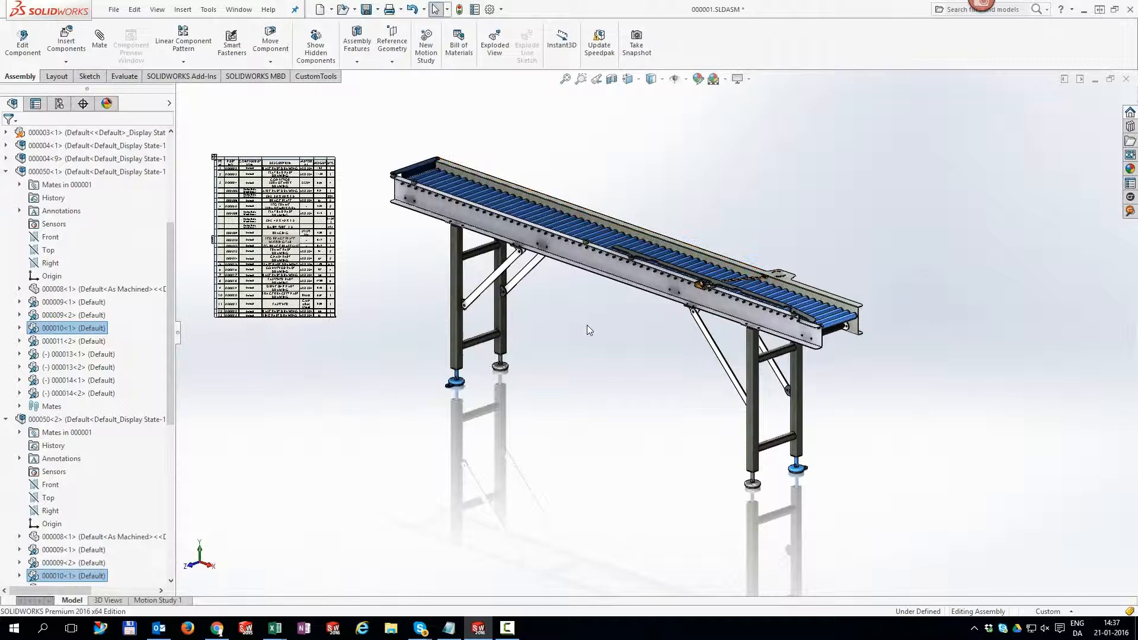
pyautogui.press('super+Tab')
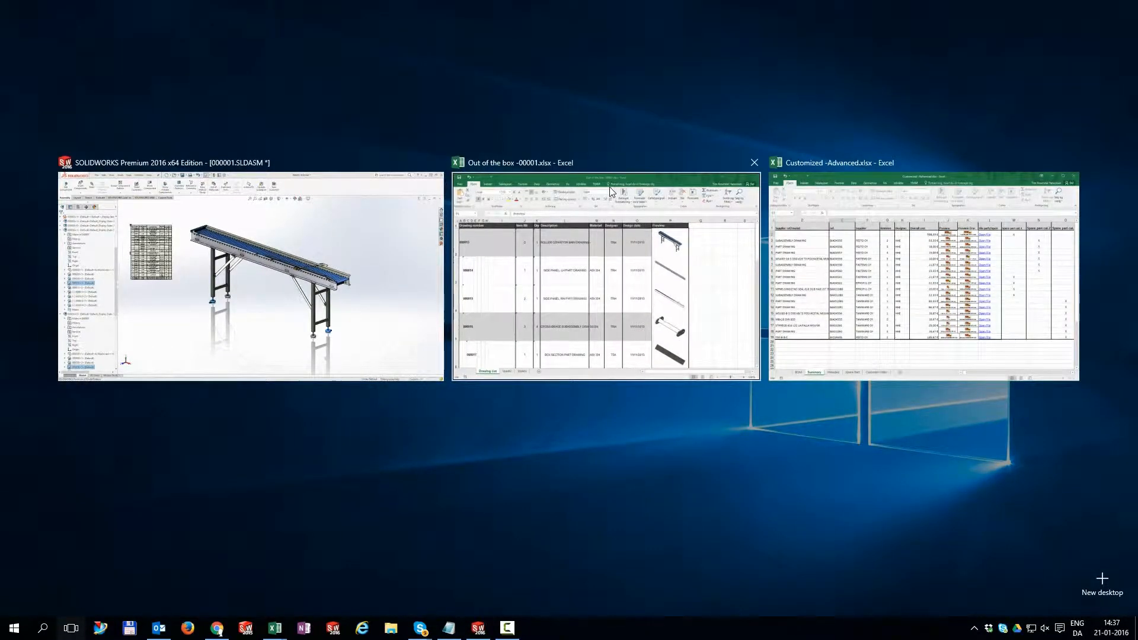
# - Review the out-of-the-box drawing list workbook with preview images and close it
pyautogui.click(608, 187)
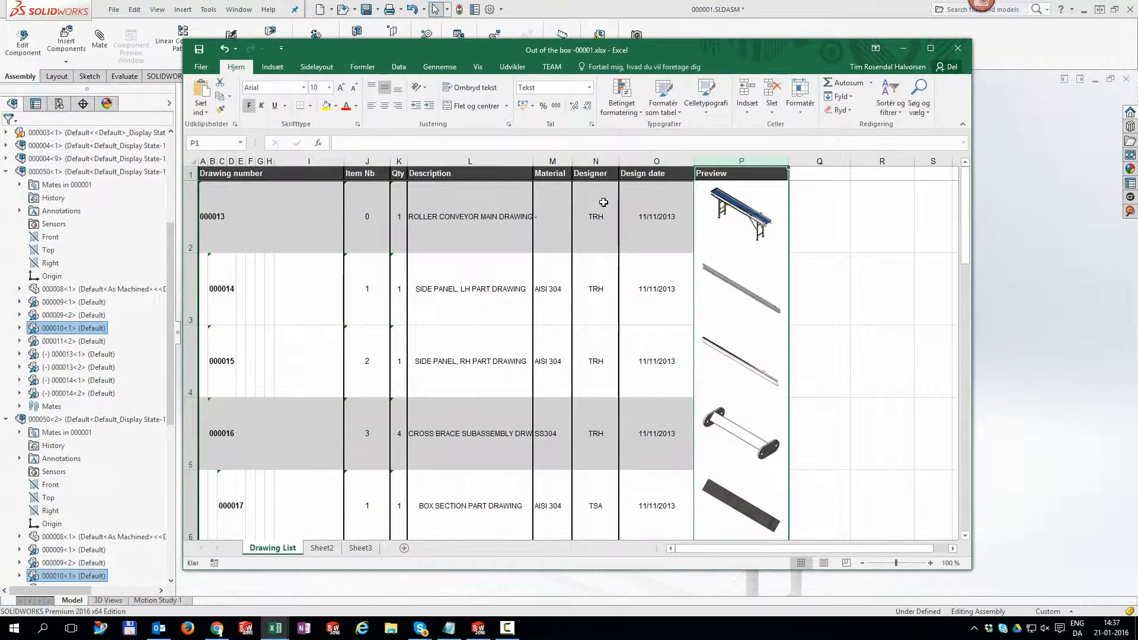
pyautogui.scroll(-3, 604, 267)
pyautogui.scroll(-3, 603, 275)
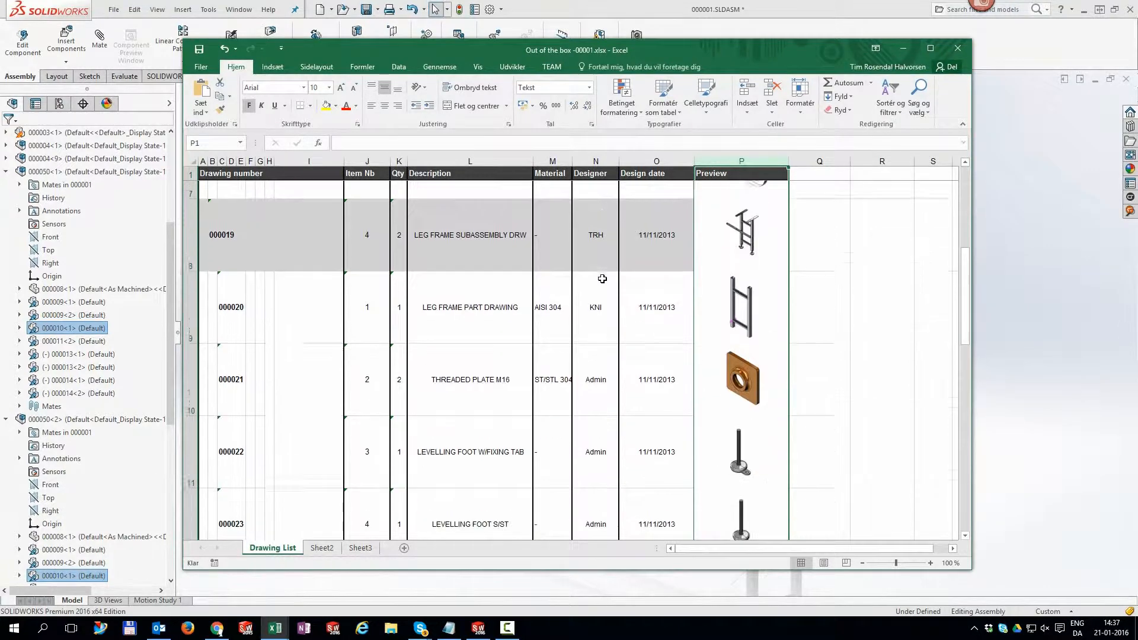
pyautogui.scroll(-3, 601, 279)
pyautogui.scroll(-1, 602, 279)
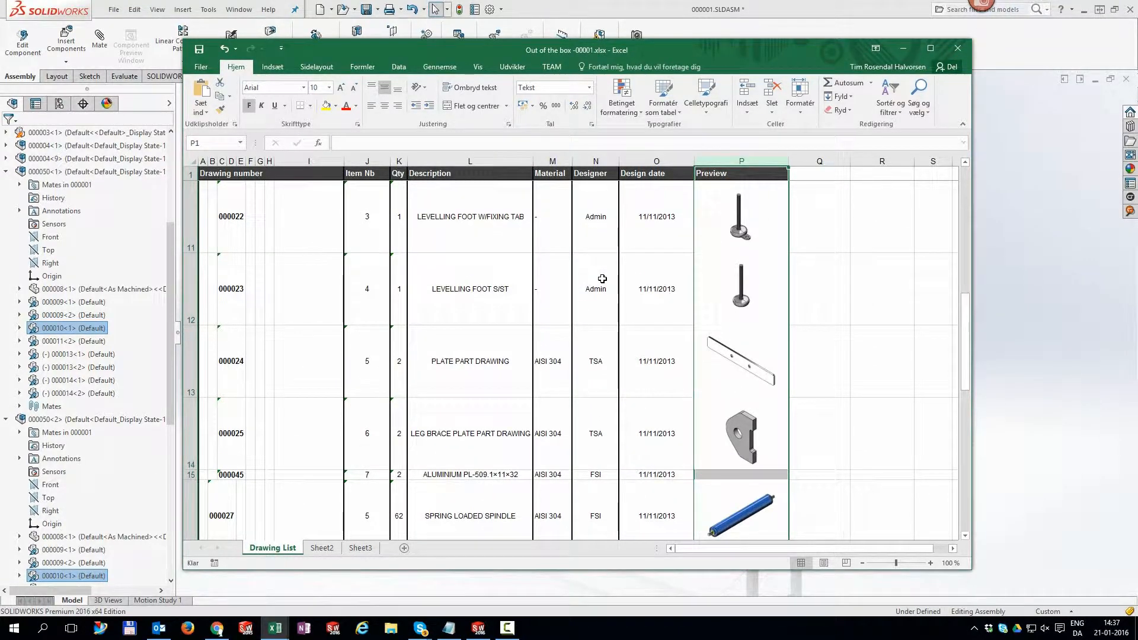
pyautogui.click(957, 49)
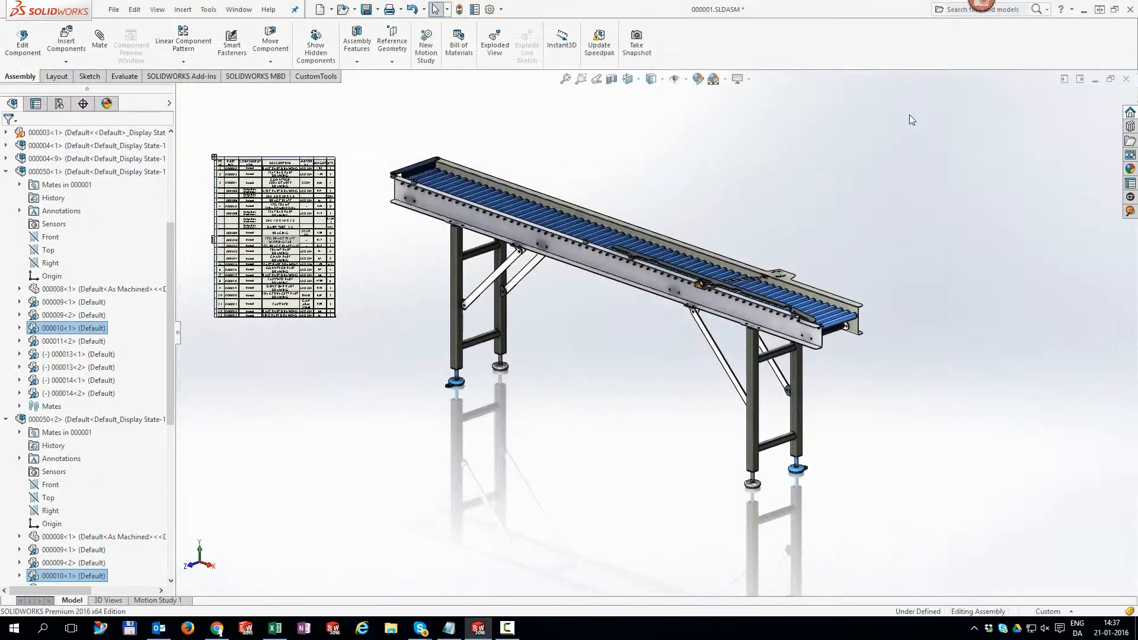
pyautogui.press('super+Tab')
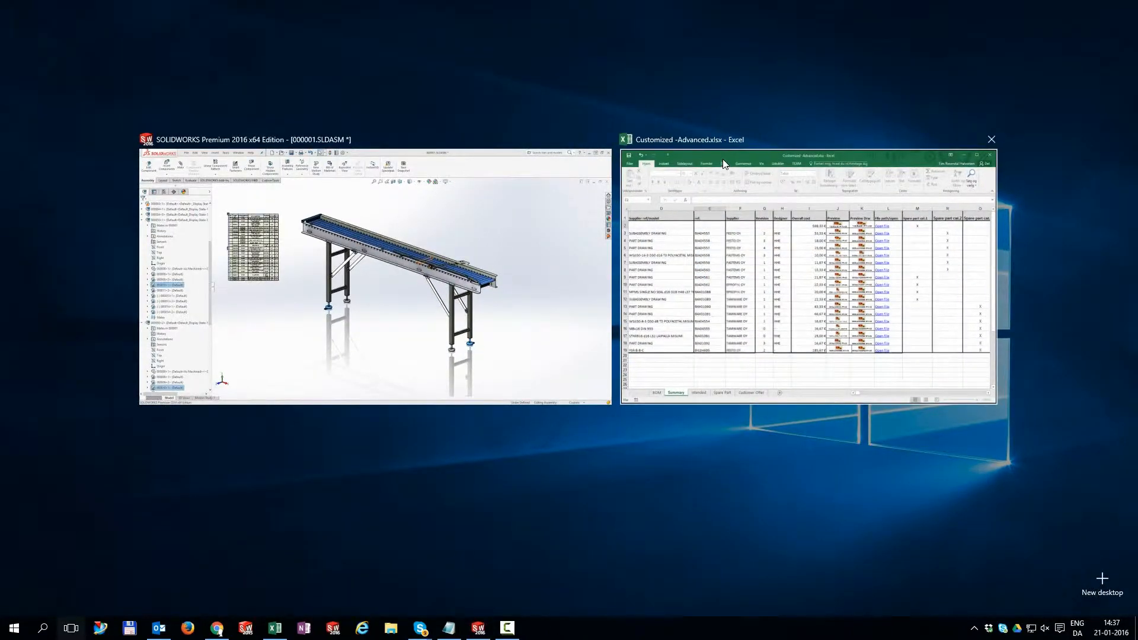
# - Review the Customized -Advanced workbook's BOM, Summary, Intended and Spare Part sheets
pyautogui.click(725, 166)
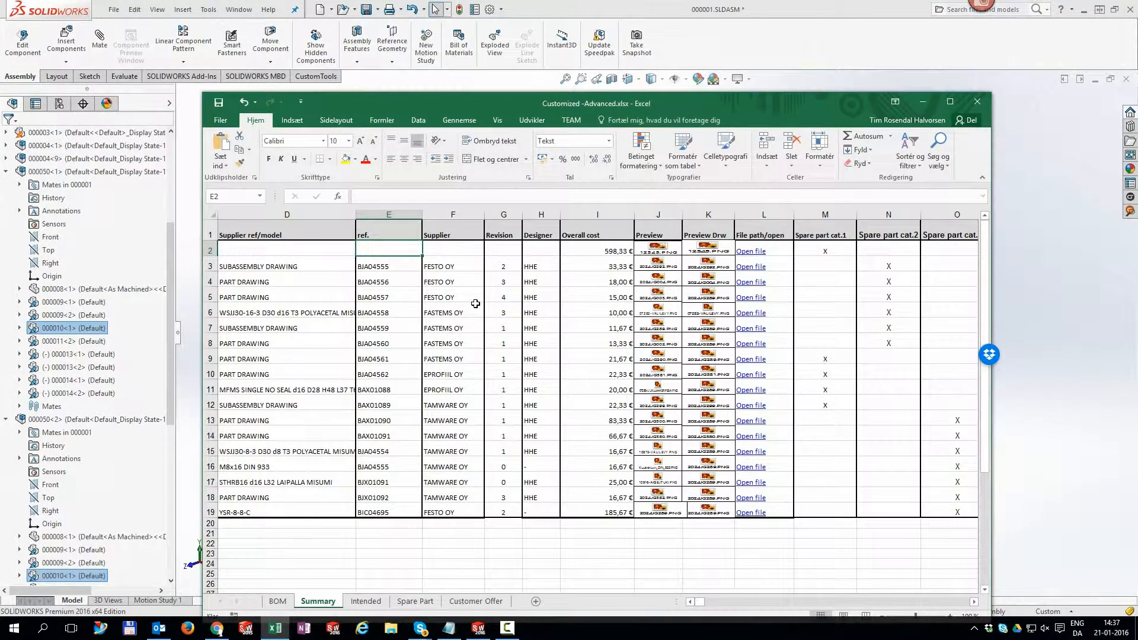
pyautogui.click(278, 601)
pyautogui.click(318, 601)
pyautogui.click(365, 601)
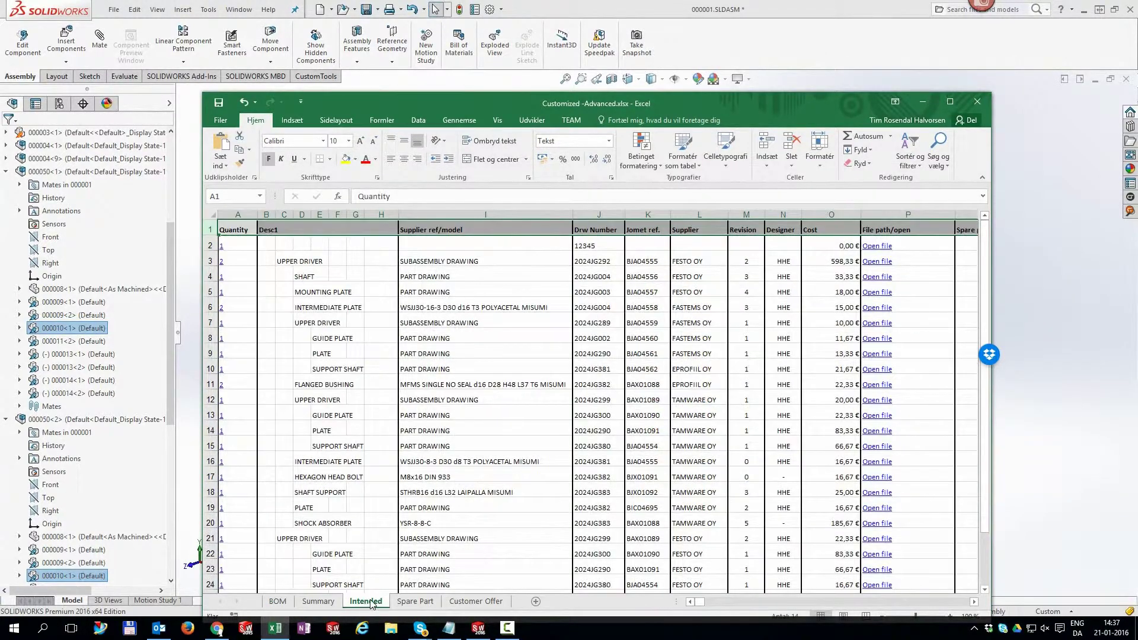
pyautogui.click(415, 602)
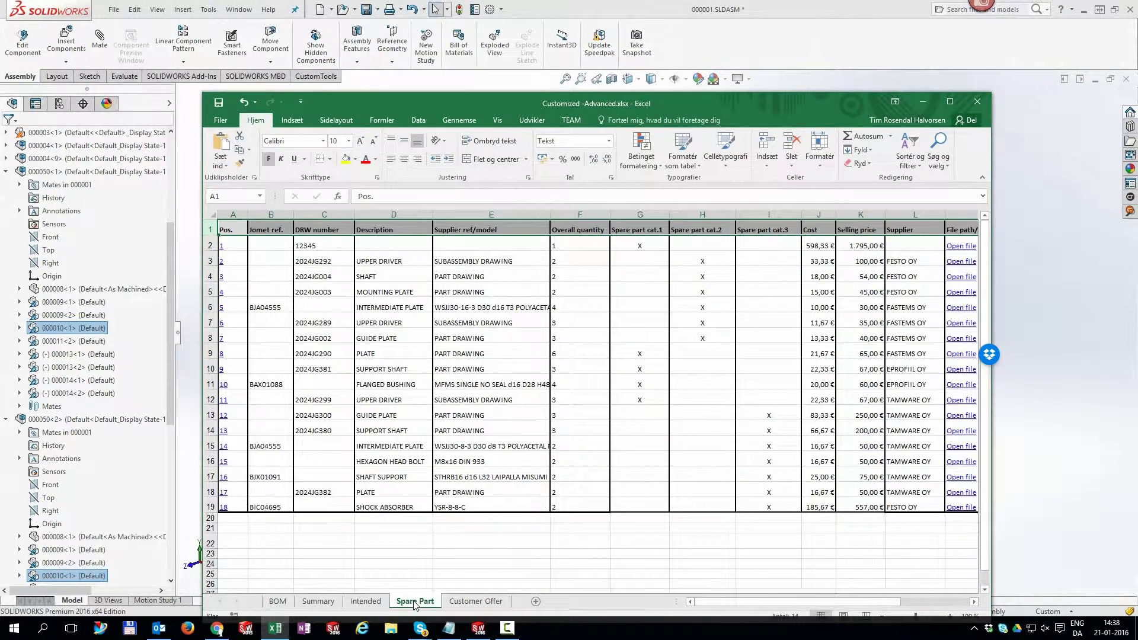
pyautogui.click(278, 602)
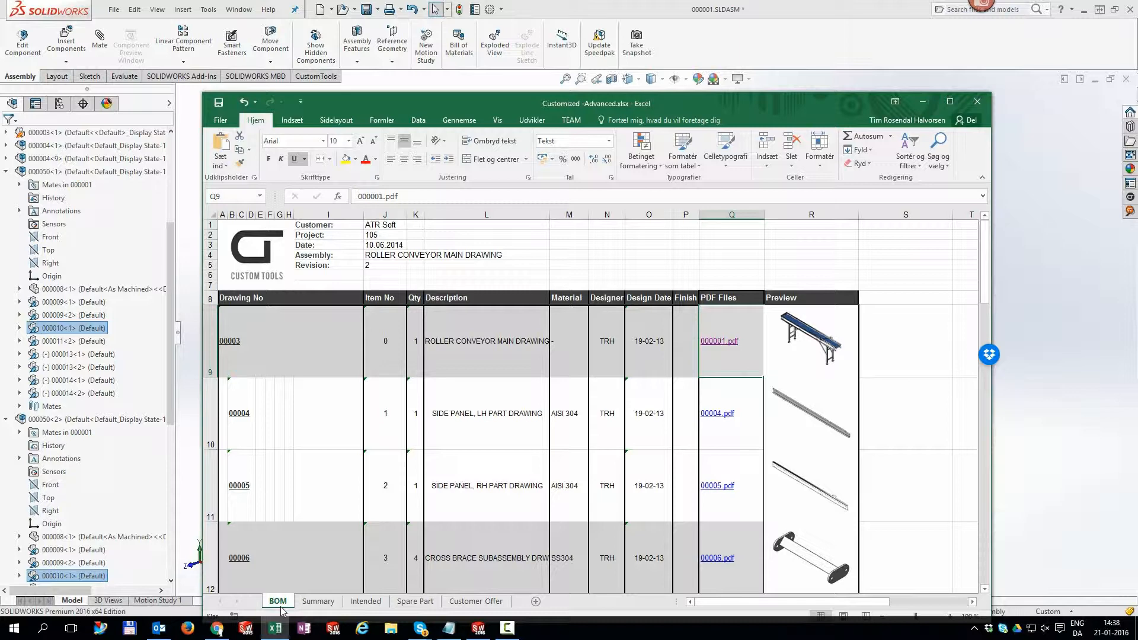
# - Follow the BOM sheet's 000001.pdf link to view the drawing and close it
pyautogui.click(721, 342)
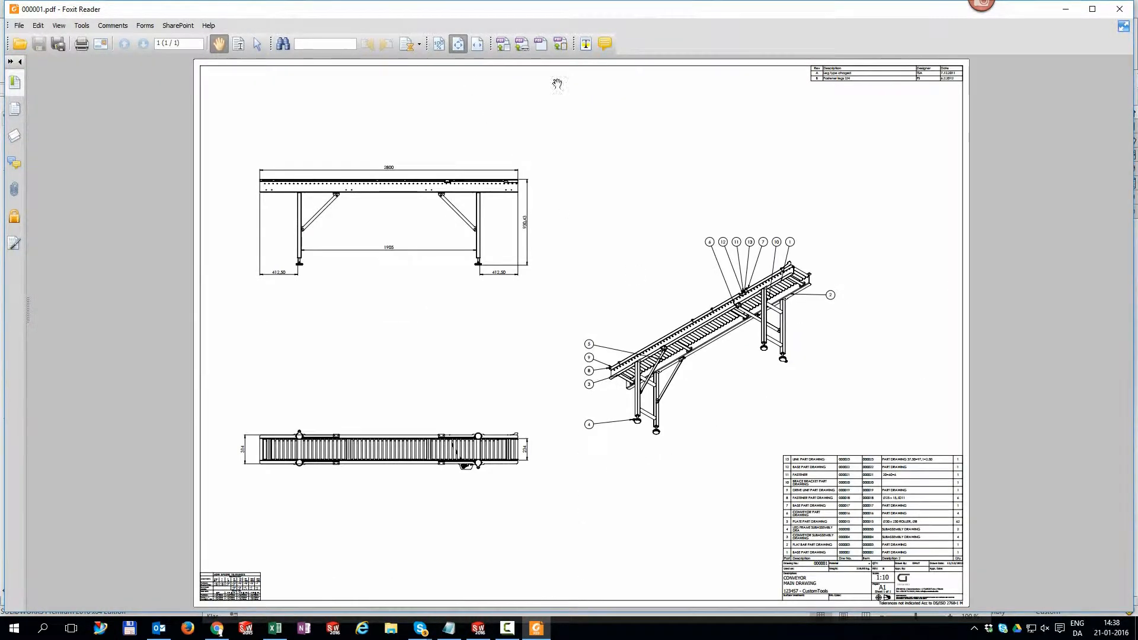
pyautogui.hotkey('alt', 'F4')
pyautogui.scroll(-5, 559, 426)
pyautogui.scroll(-5, 559, 427)
# - View a part preview and a drawing preview image from the Summary sheet, then close Excel
pyautogui.click(318, 601)
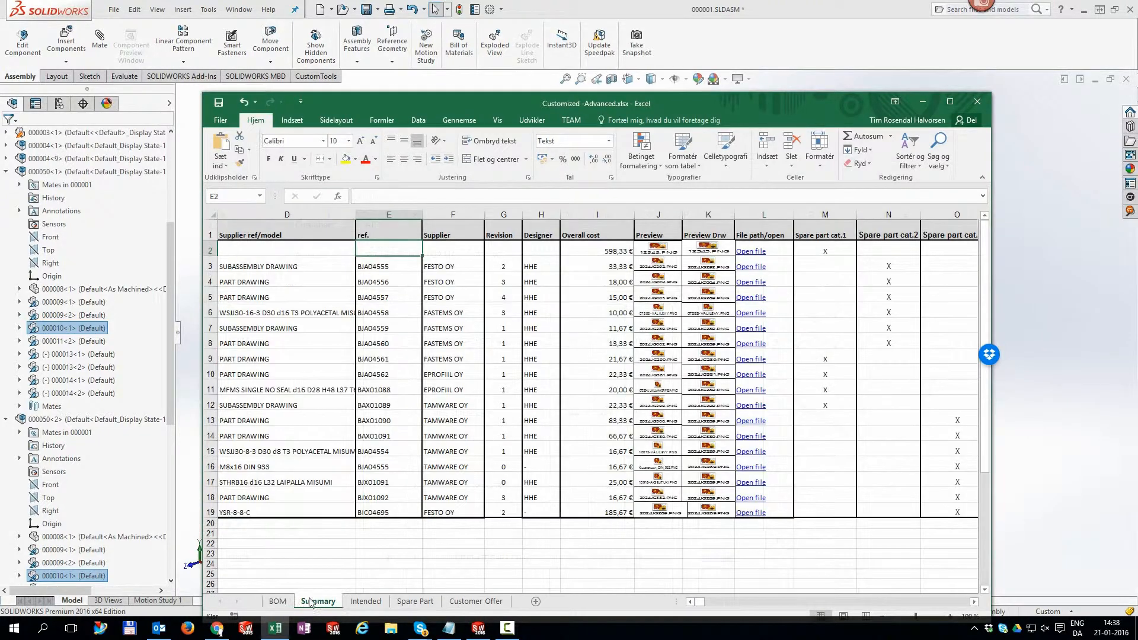
pyautogui.click(660, 342)
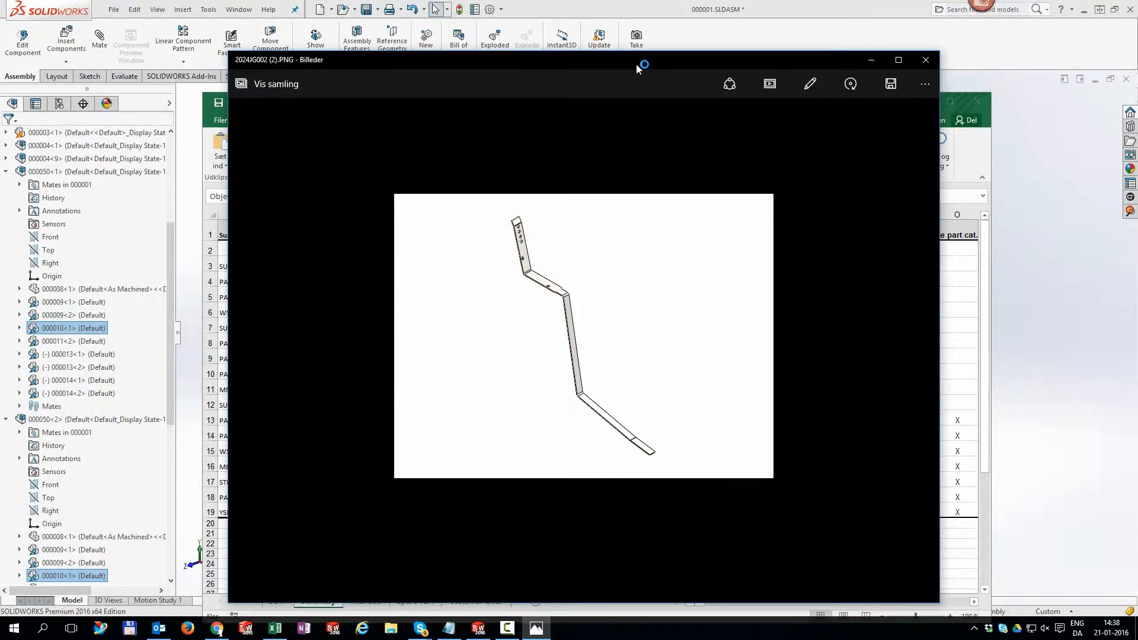
pyautogui.click(926, 60)
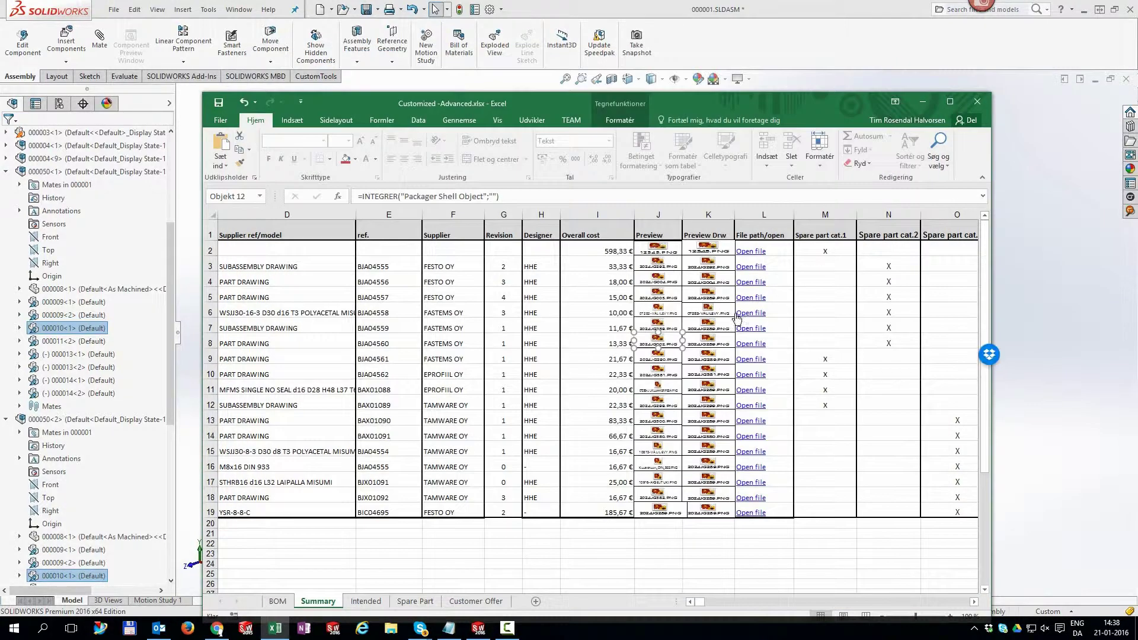
pyautogui.doubleClick(708, 343)
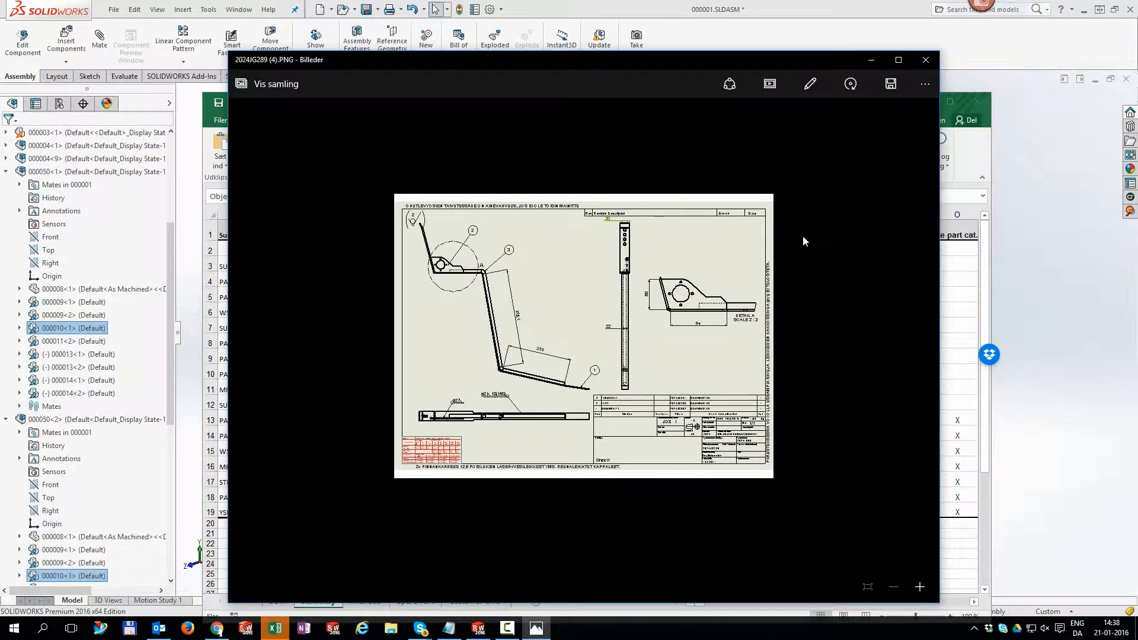
pyautogui.click(928, 63)
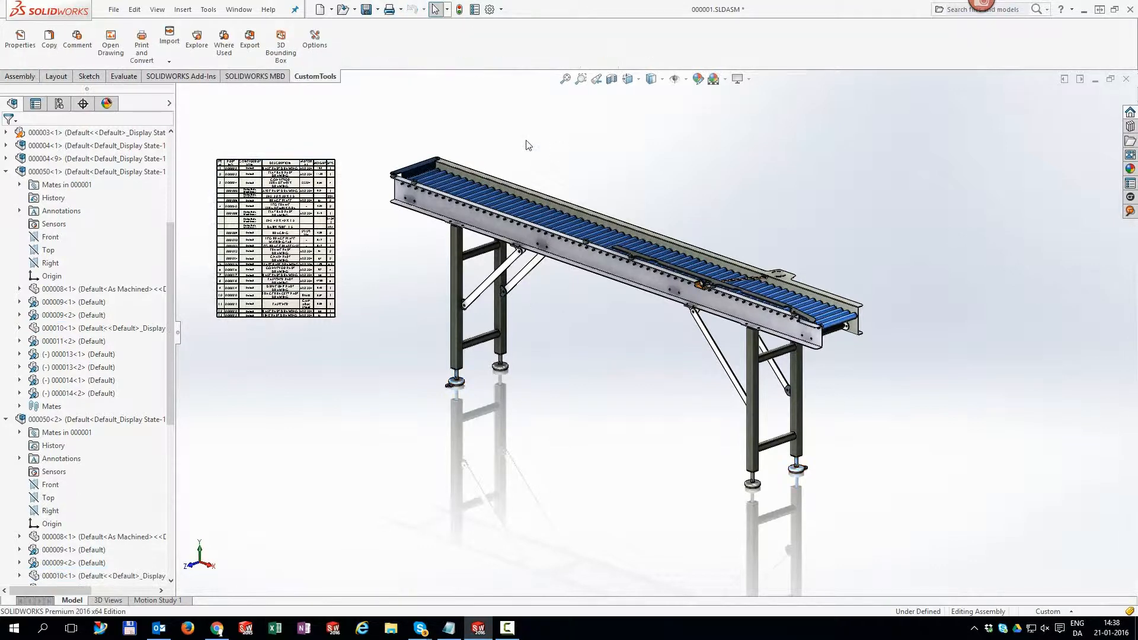
# - Run CustomTools Export to generate the conveyor assembly's BOM structure list
pyautogui.click(250, 40)
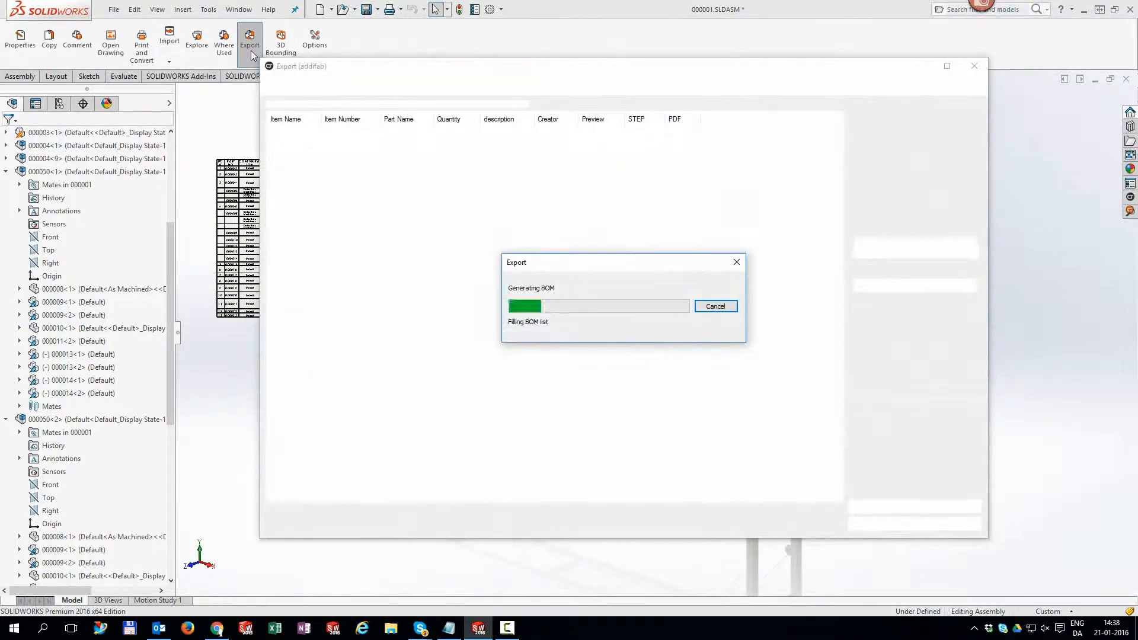